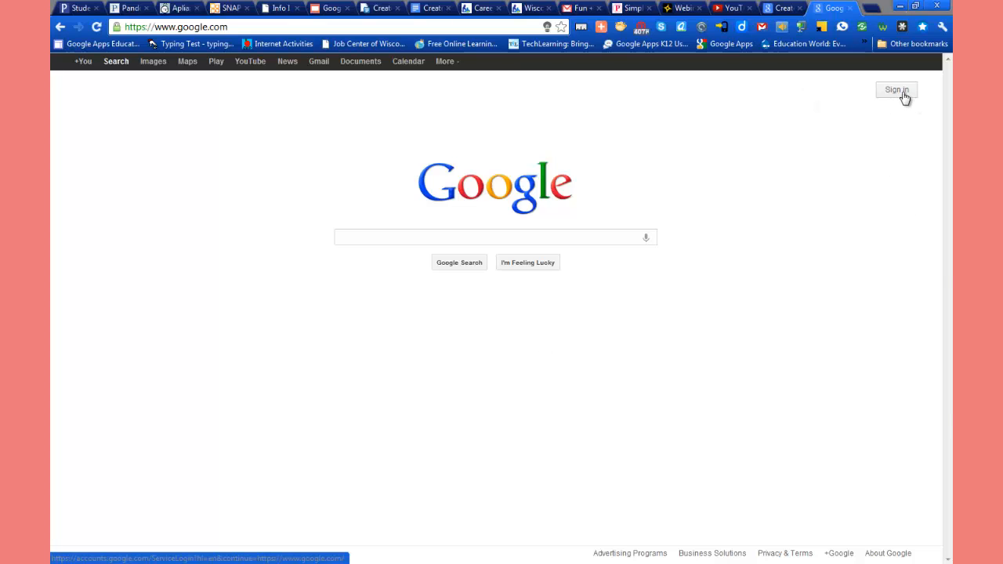
# Step: Sign in to the Google account by entering the account's e-mail address and password
pyautogui.click(903, 93)
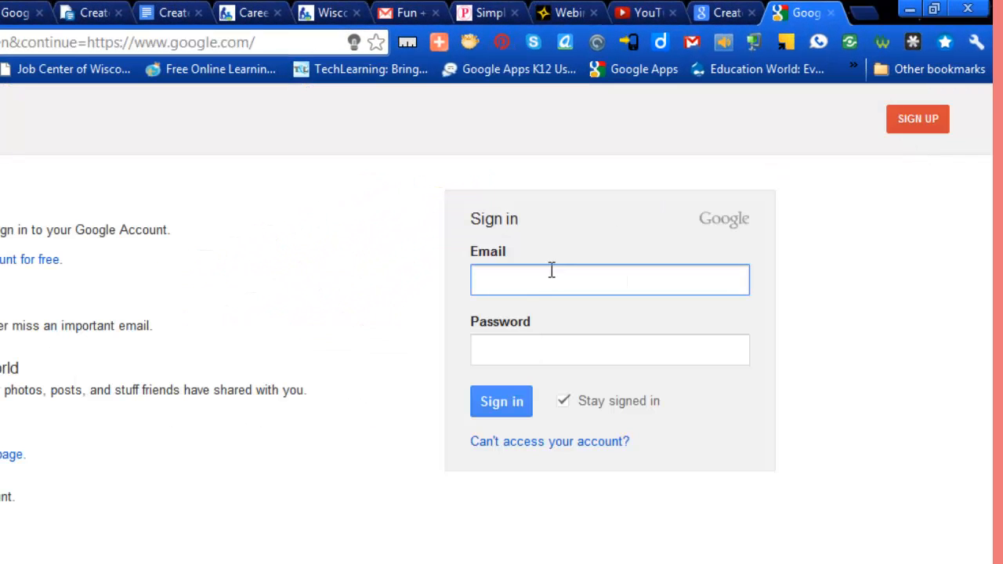
pyautogui.click(556, 279)
pyautogui.write('kg')
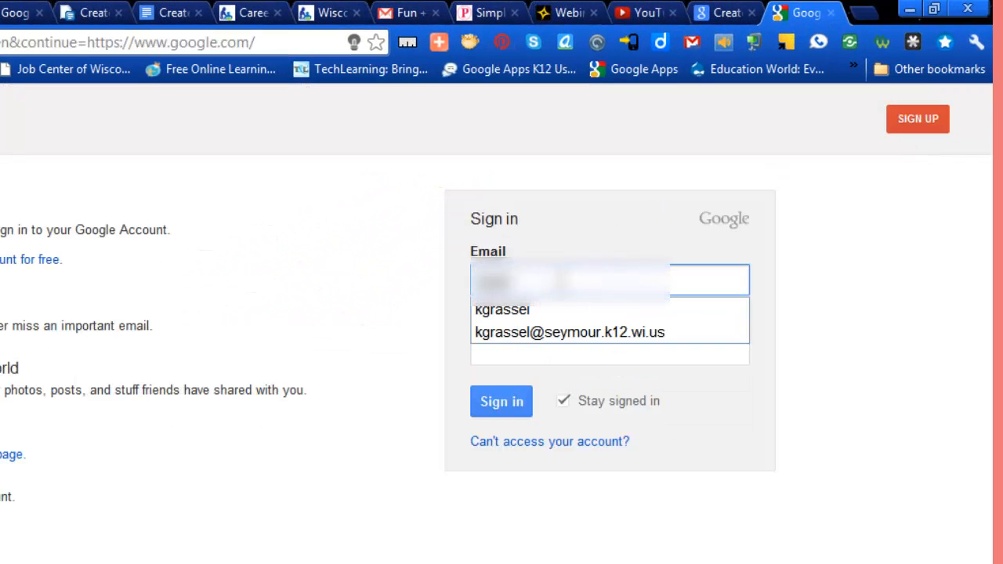
pyautogui.click(623, 330)
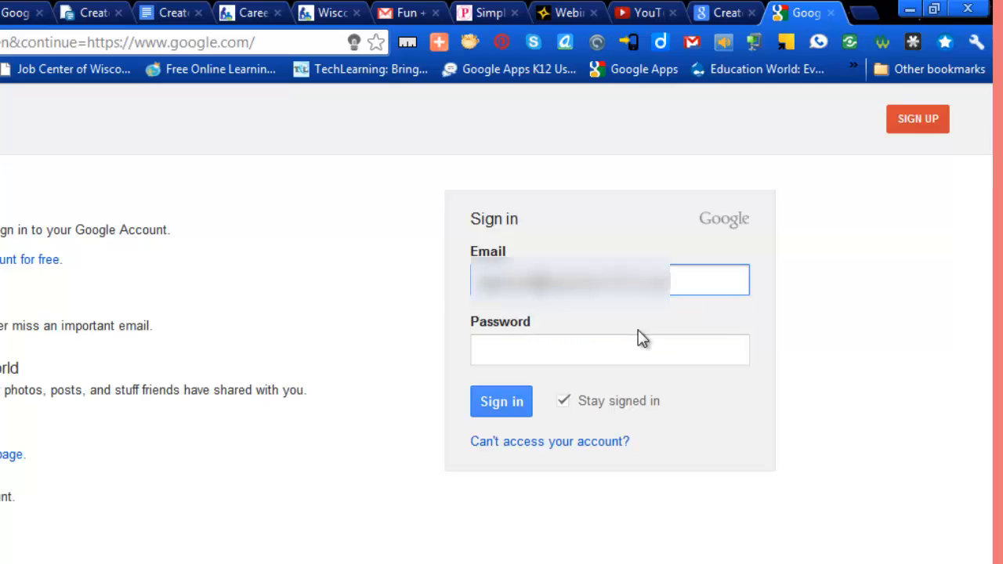
pyautogui.click(681, 351)
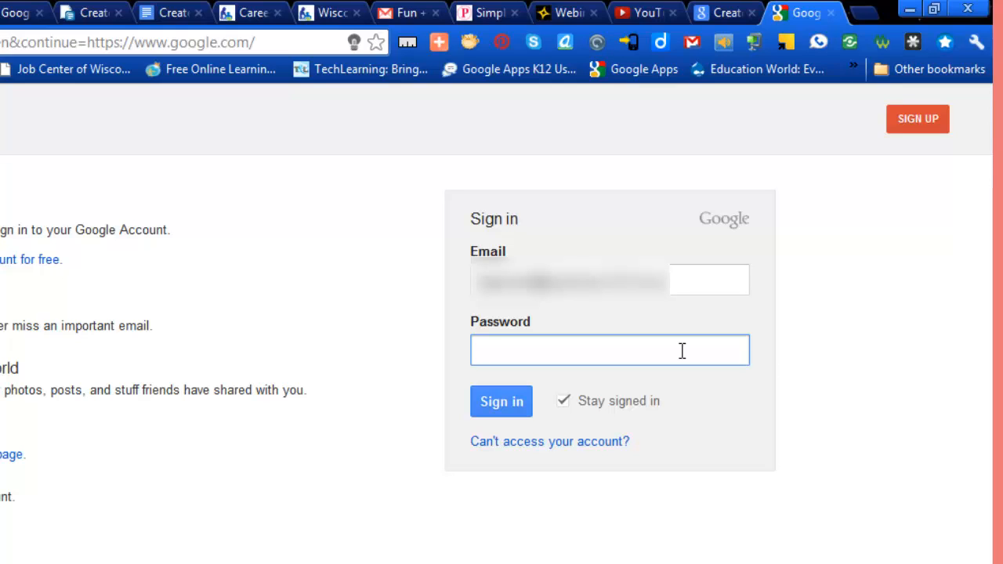
pyautogui.write('•••••••••••')
pyautogui.press('Return')
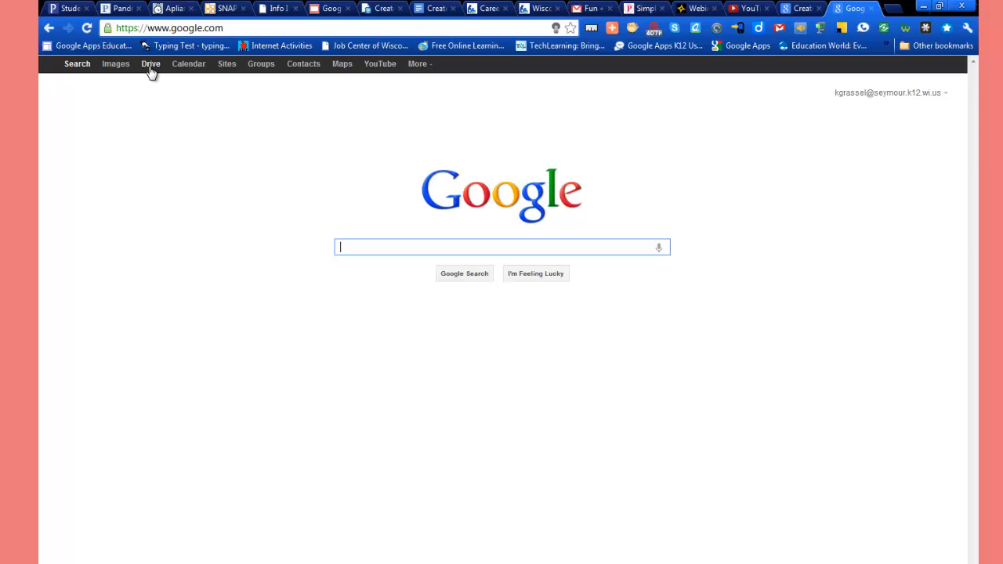
# Step: Open Google Drive, expand the My Drive folder list and create a folder named "Class Name Last Name, First"
pyautogui.click(149, 70)
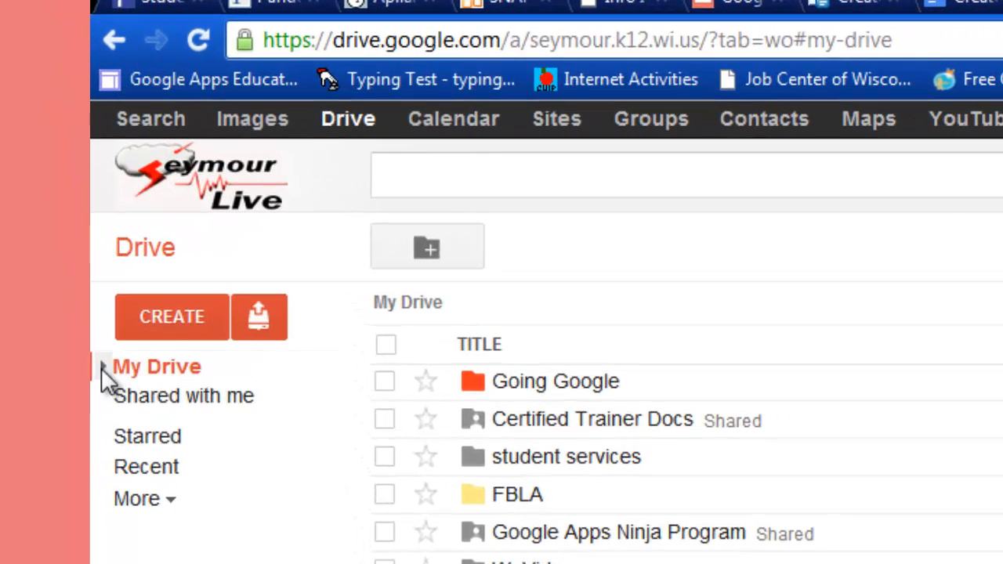
pyautogui.click(103, 366)
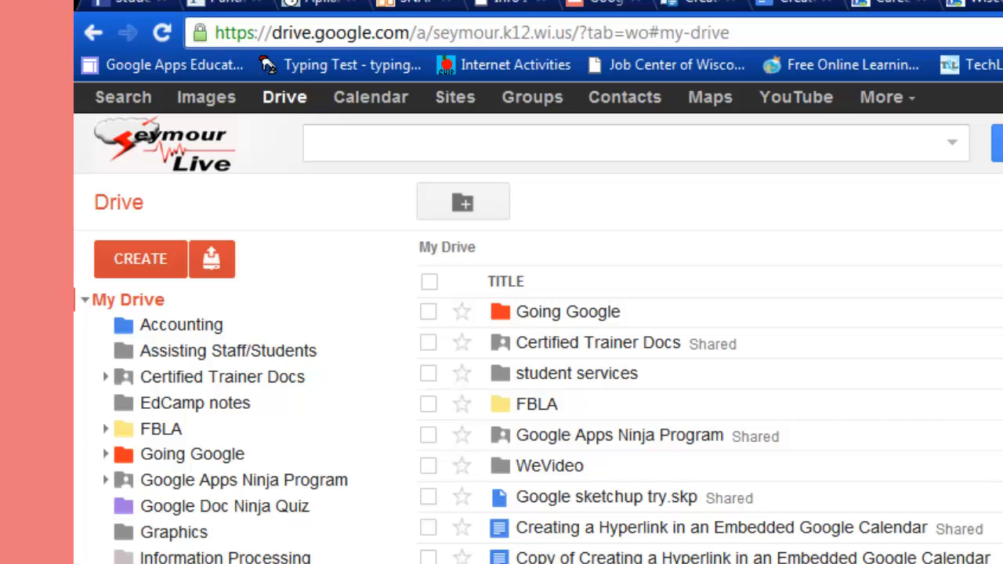
pyautogui.click(173, 261)
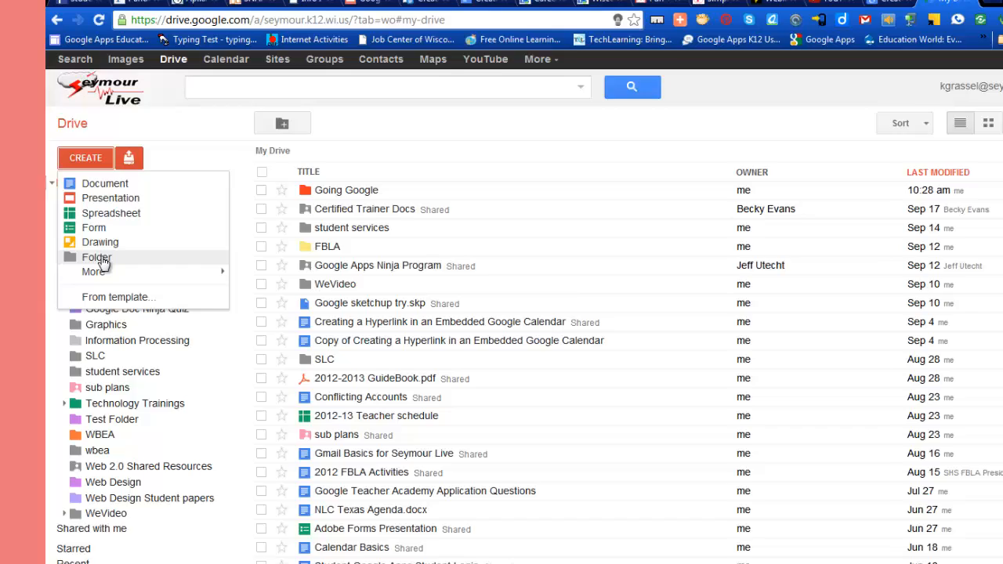
pyautogui.click(158, 422)
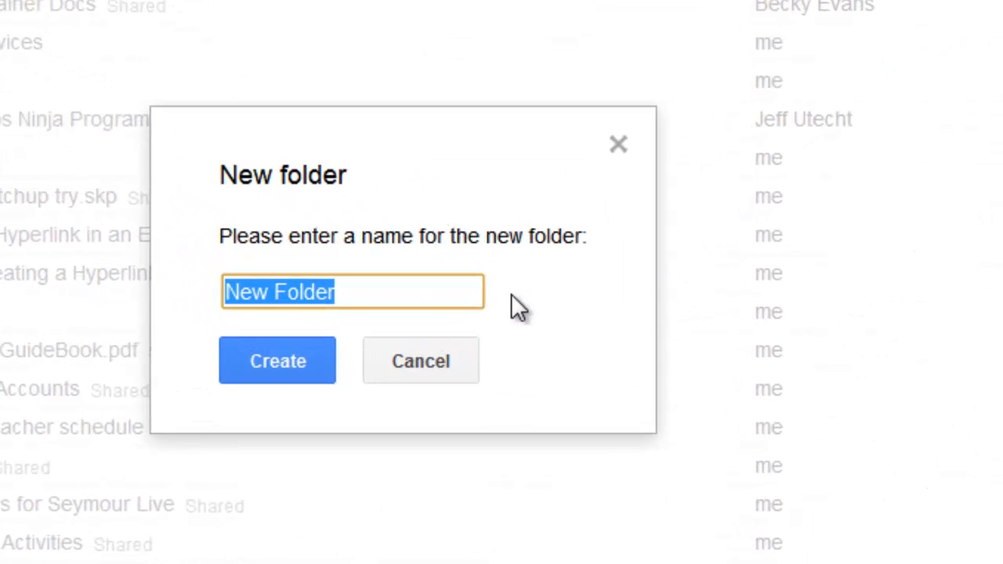
pyautogui.write('Cl')
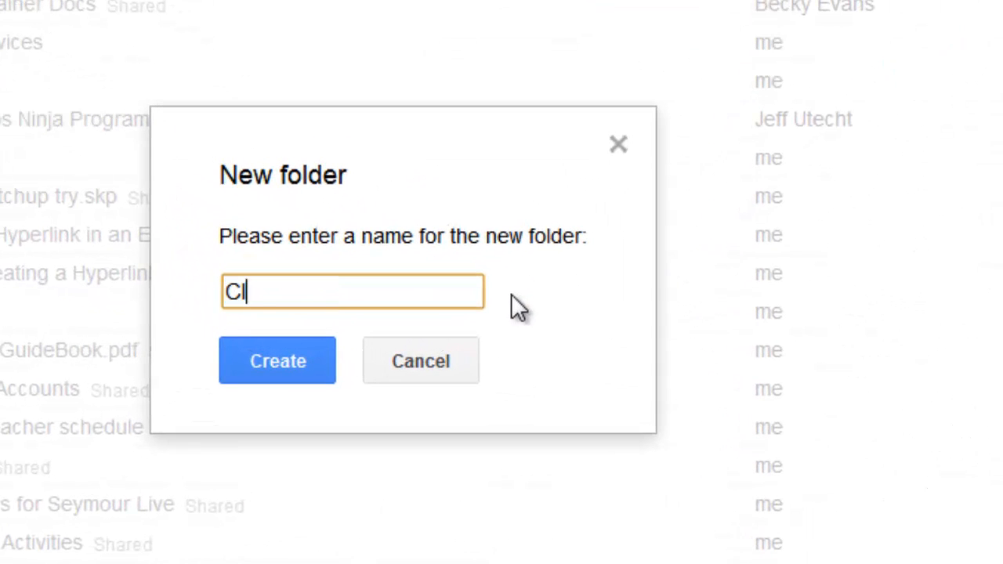
pyautogui.write('ass Name ')
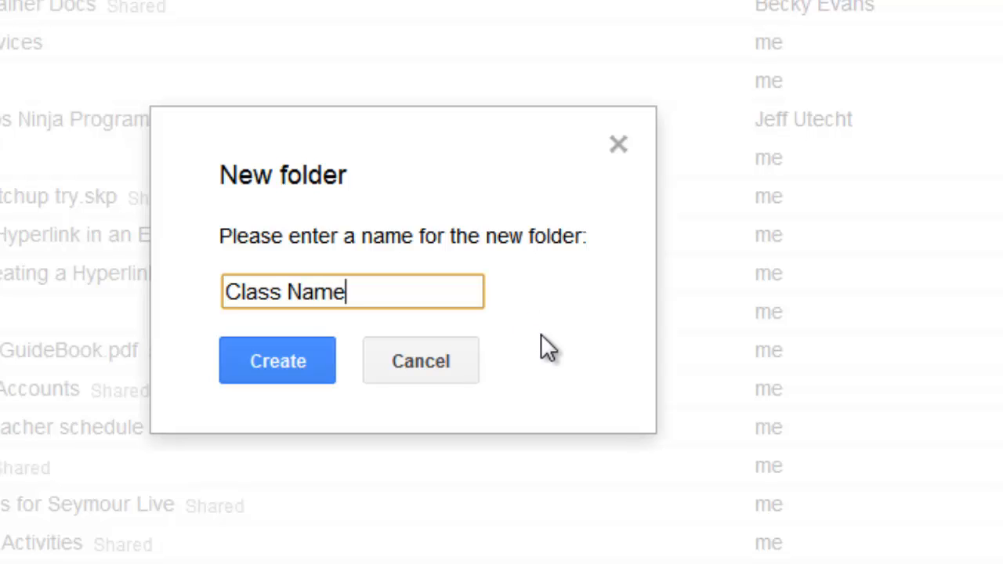
pyautogui.write('Last Name, First')
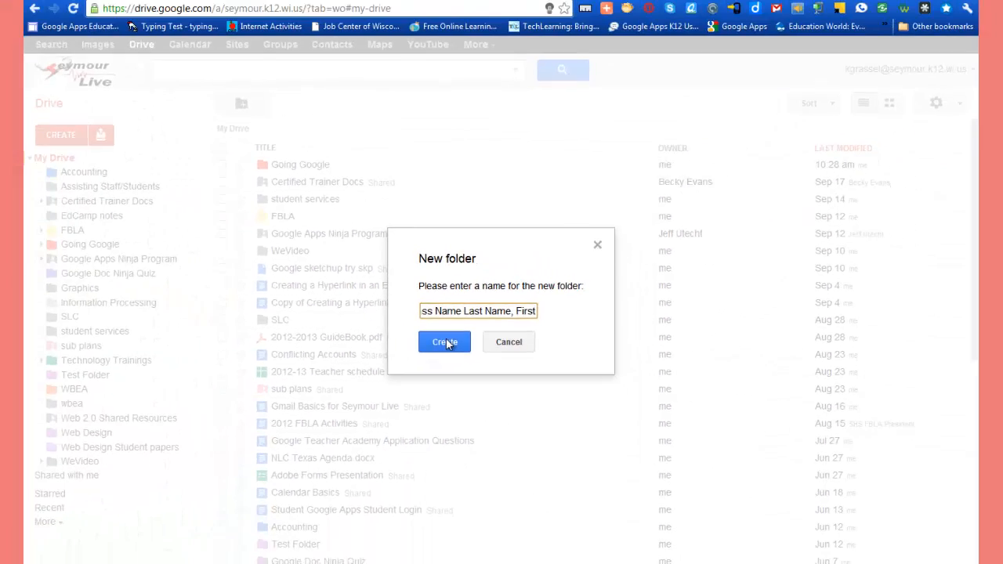
pyautogui.click(444, 342)
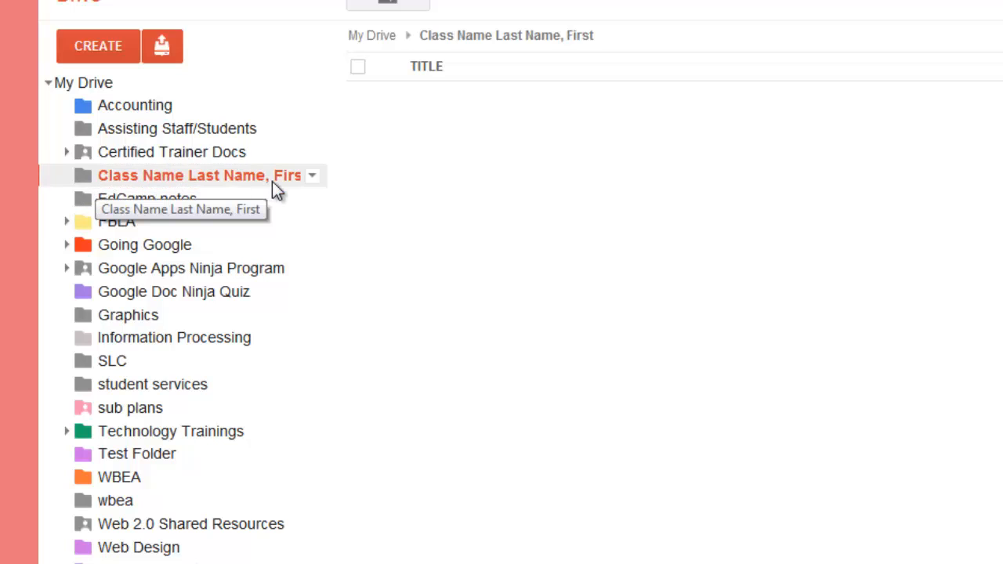
# Step: Change the color of the "Class Name Last Name, First" folder to blue
pyautogui.click(312, 176)
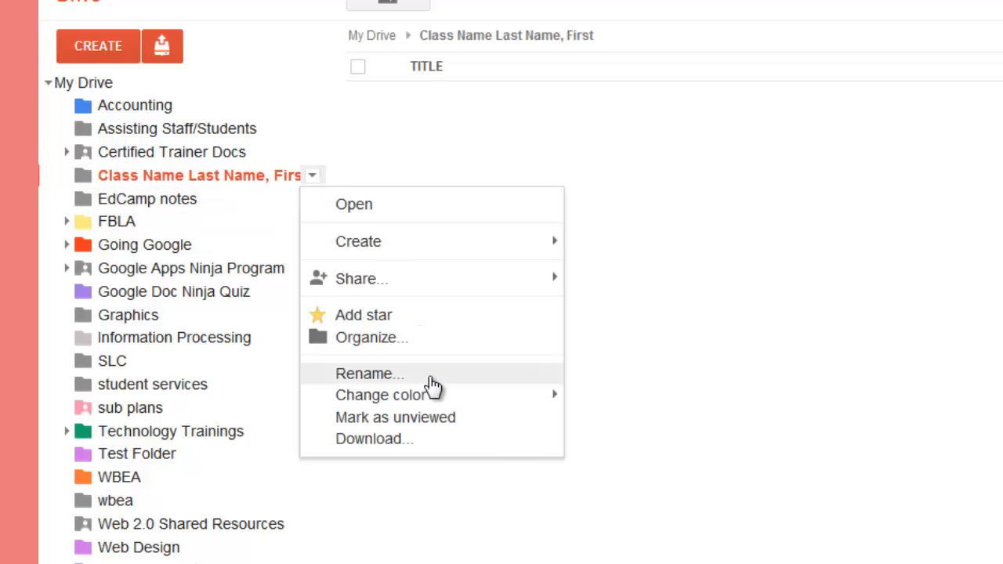
pyautogui.moveTo(474, 401)
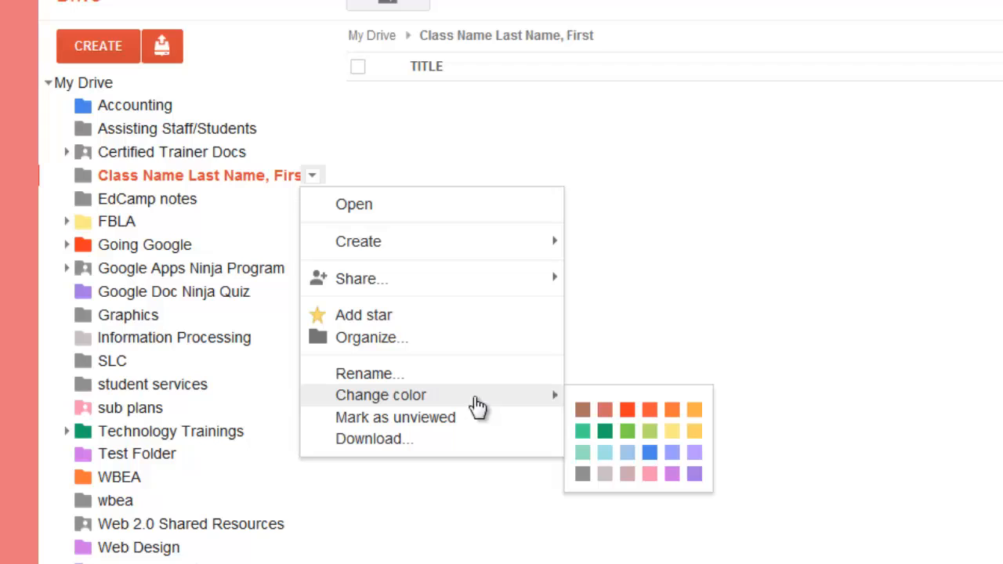
pyautogui.click(648, 456)
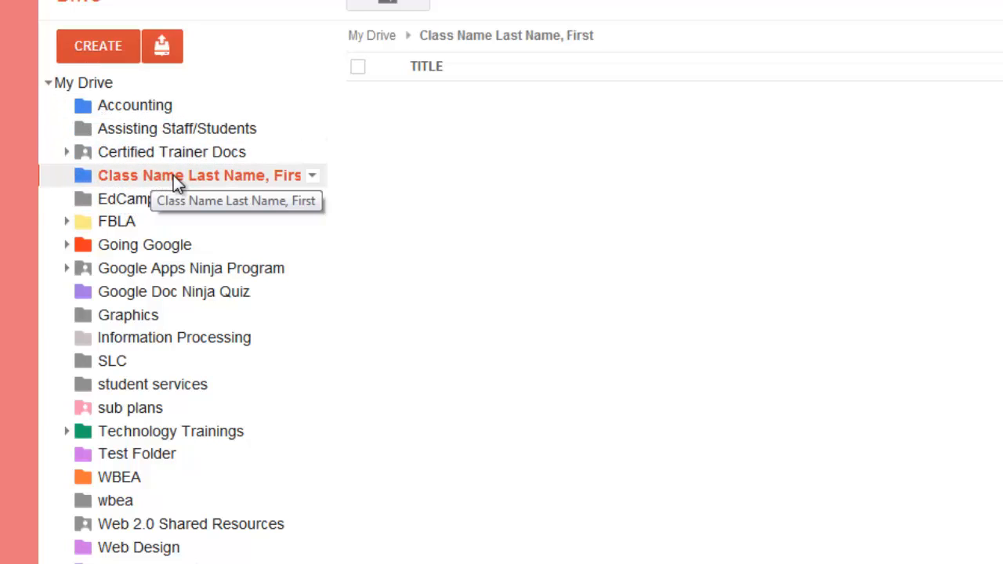
# Step: Share the "Class Name Last Name, First" folder with the teacher's suggested contact, keeping the "Can edit" permission, and close the sharing settings
pyautogui.click(312, 177)
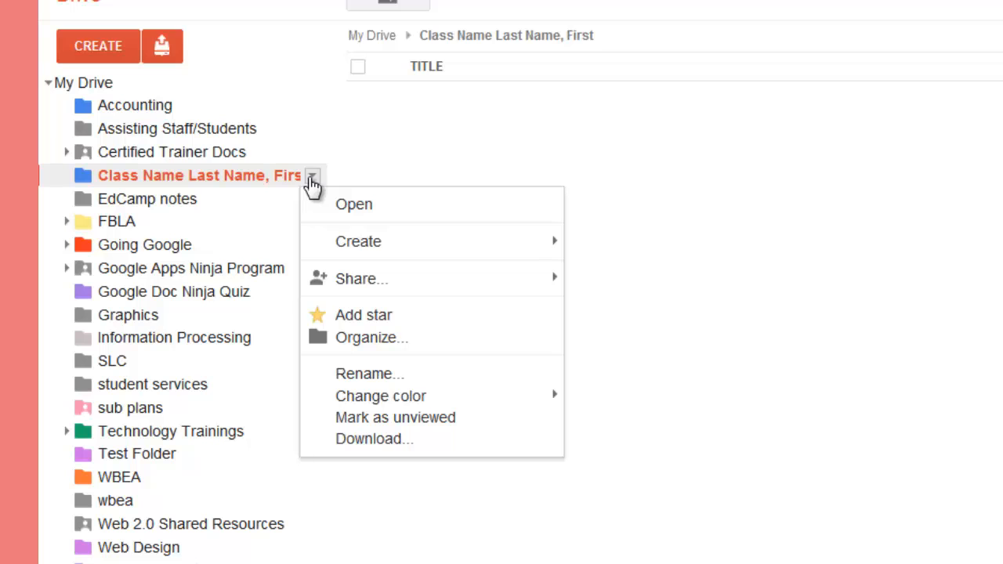
pyautogui.moveTo(354, 287)
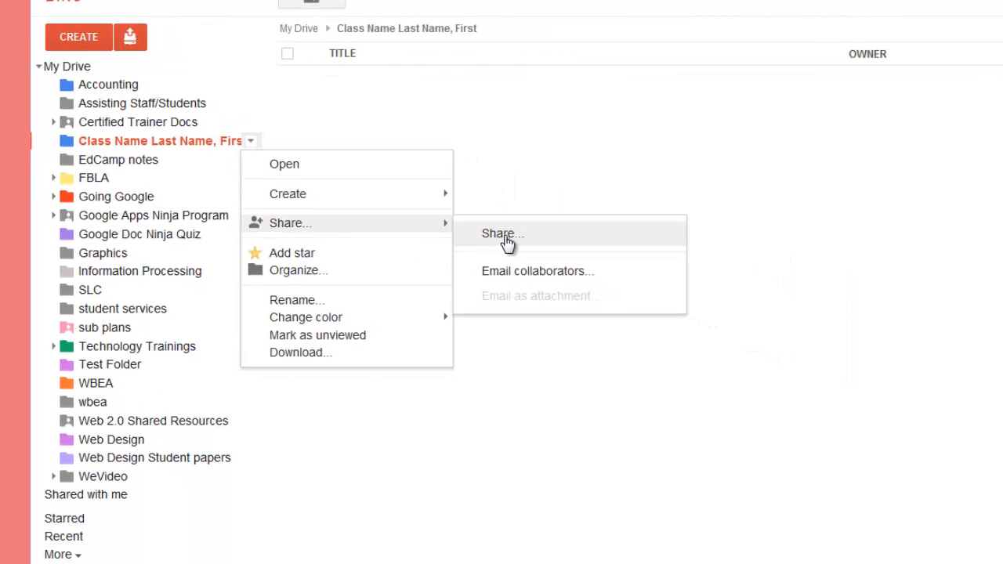
pyautogui.click(506, 235)
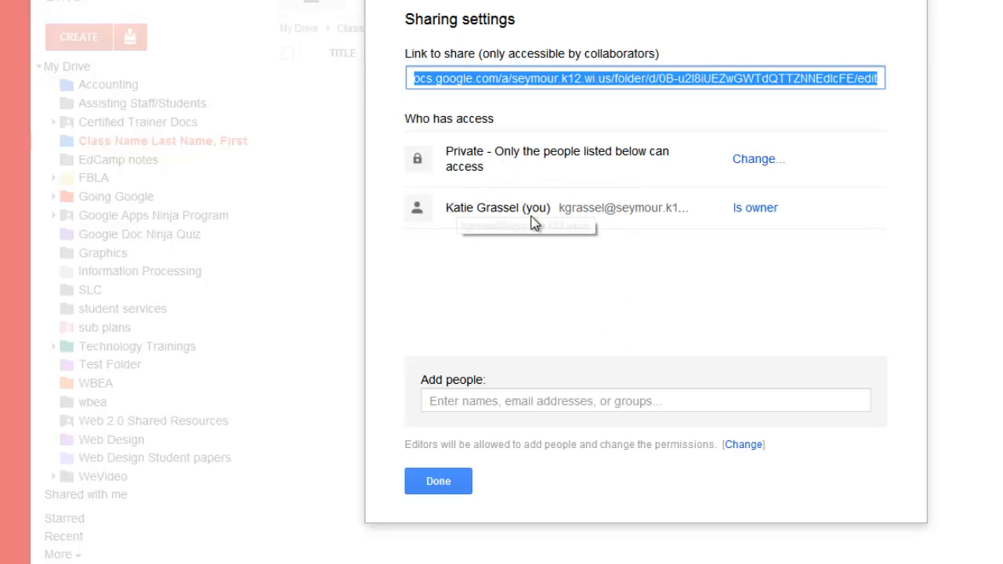
pyautogui.click(538, 398)
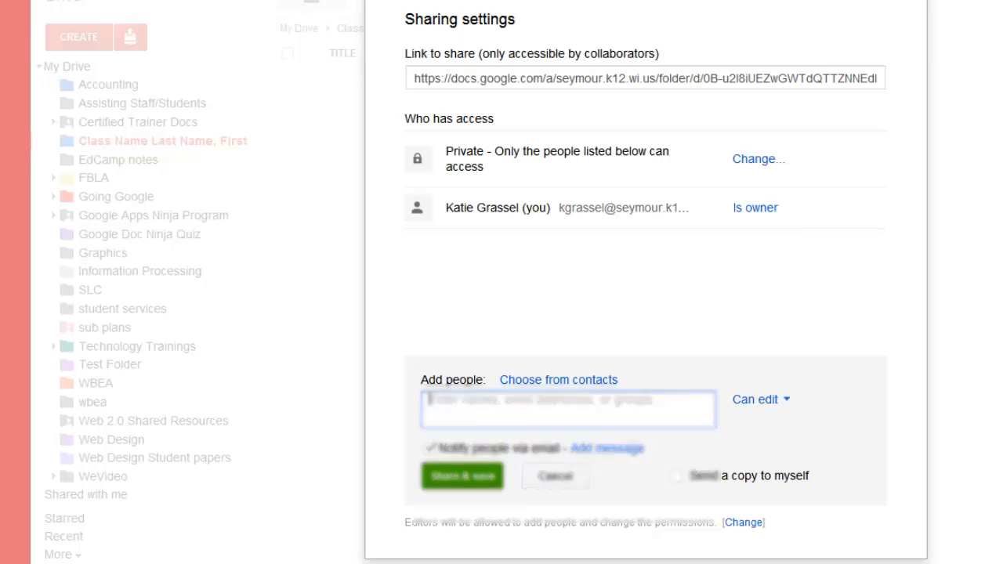
pyautogui.write('ch')
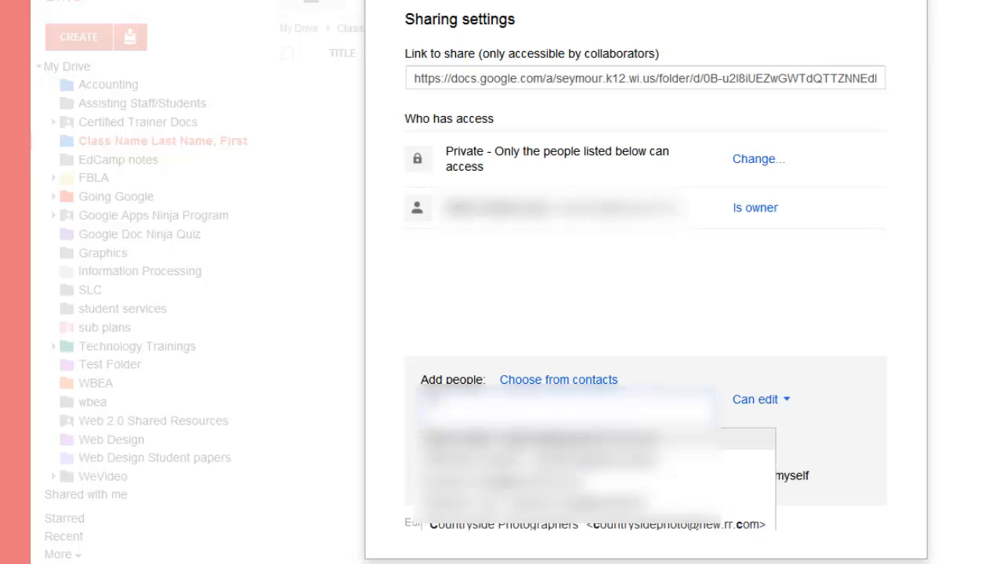
pyautogui.write('ri')
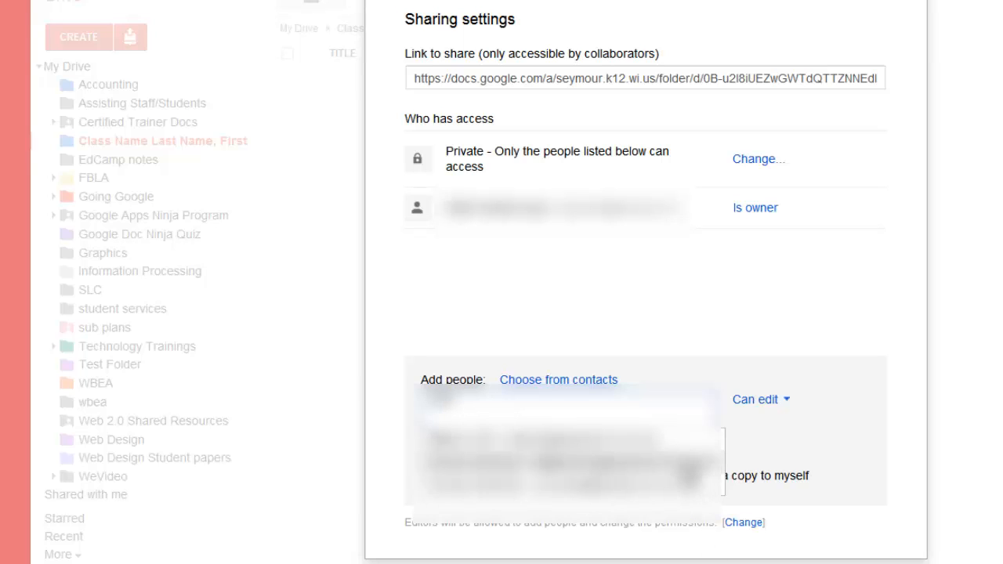
pyautogui.click(686, 467)
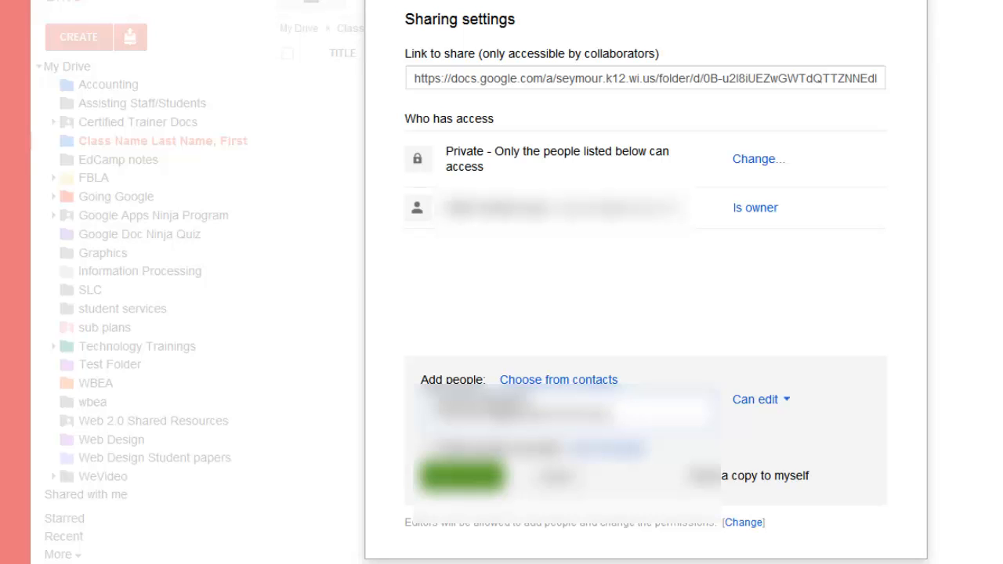
pyautogui.click(760, 401)
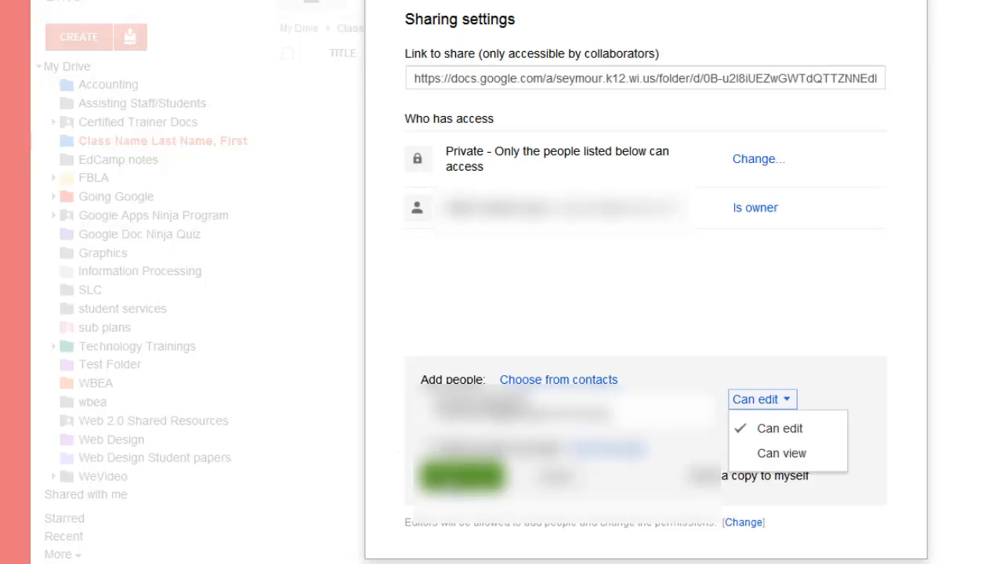
pyautogui.click(450, 478)
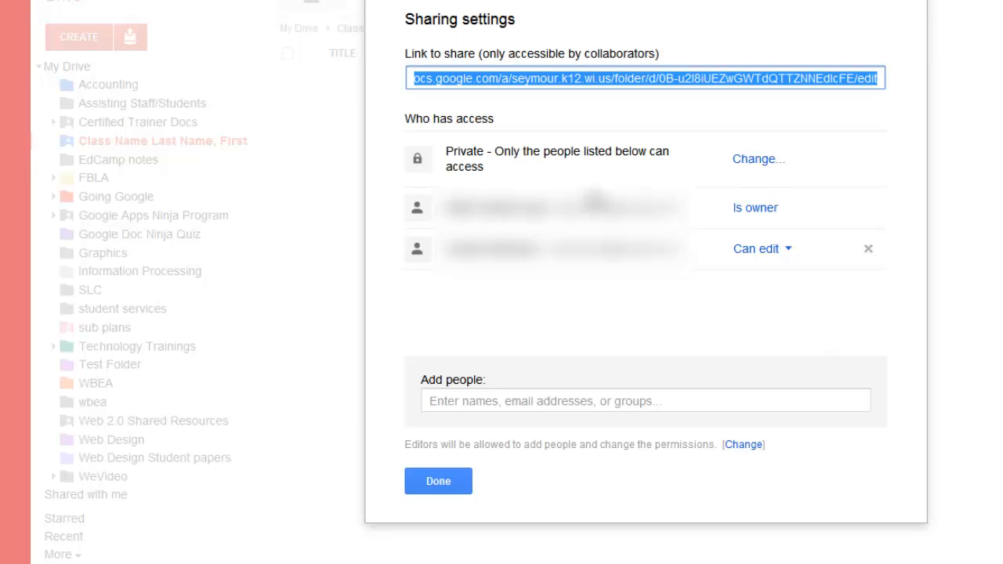
pyautogui.click(438, 482)
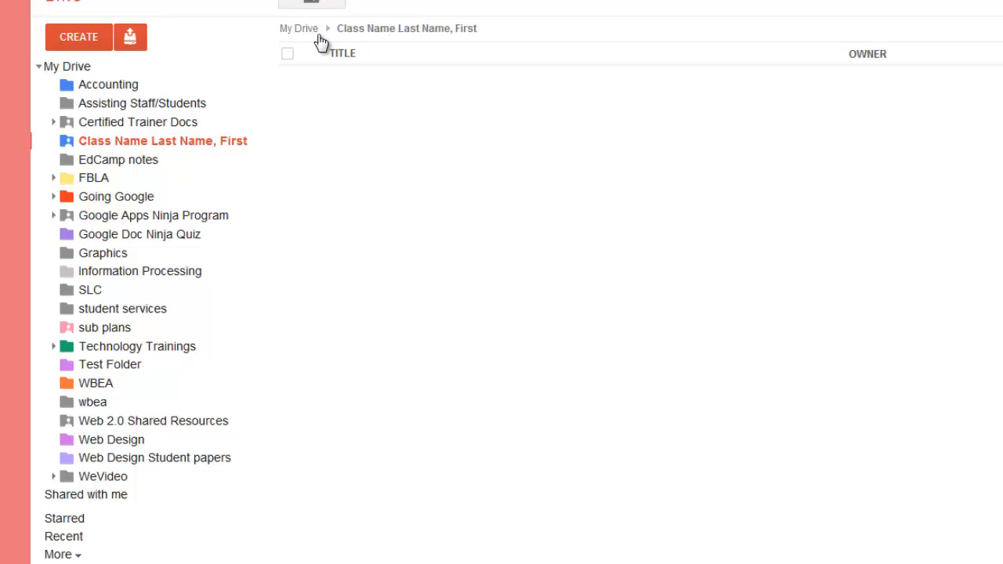
# Step: View the contents of the Accounting and Graphics folders, and return to the "Class Name Last Name, First" folder
pyautogui.click(110, 86)
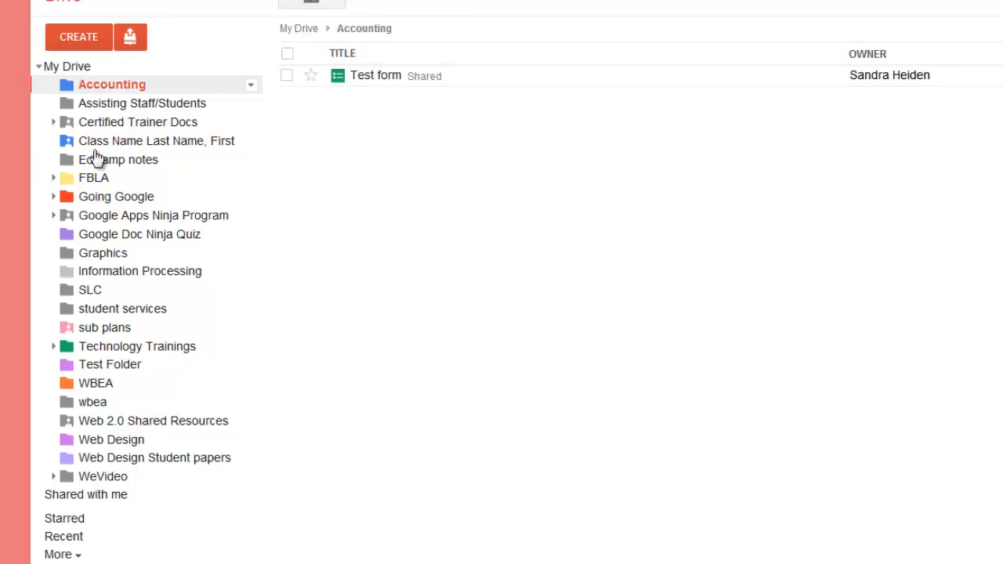
pyautogui.click(92, 256)
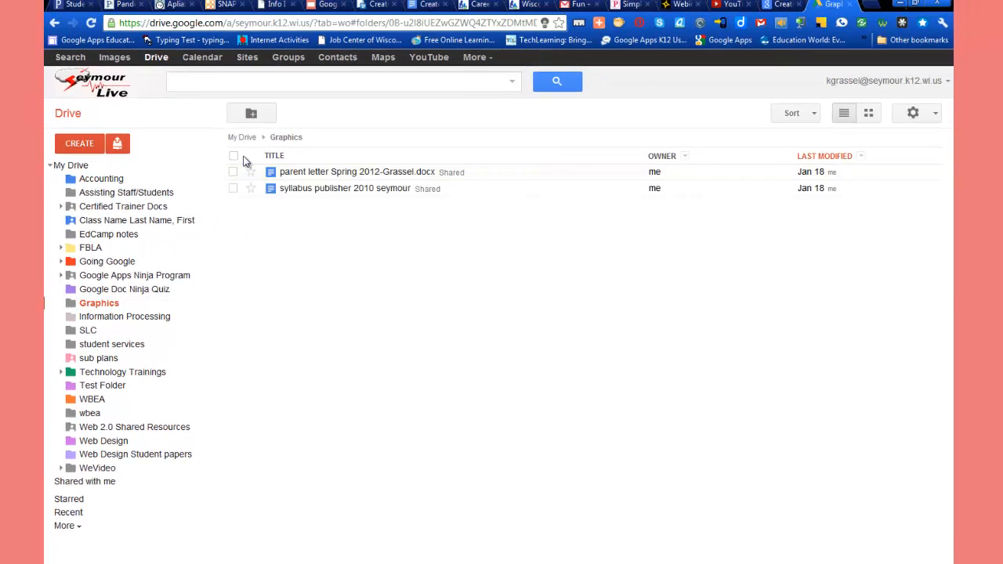
pyautogui.click(153, 222)
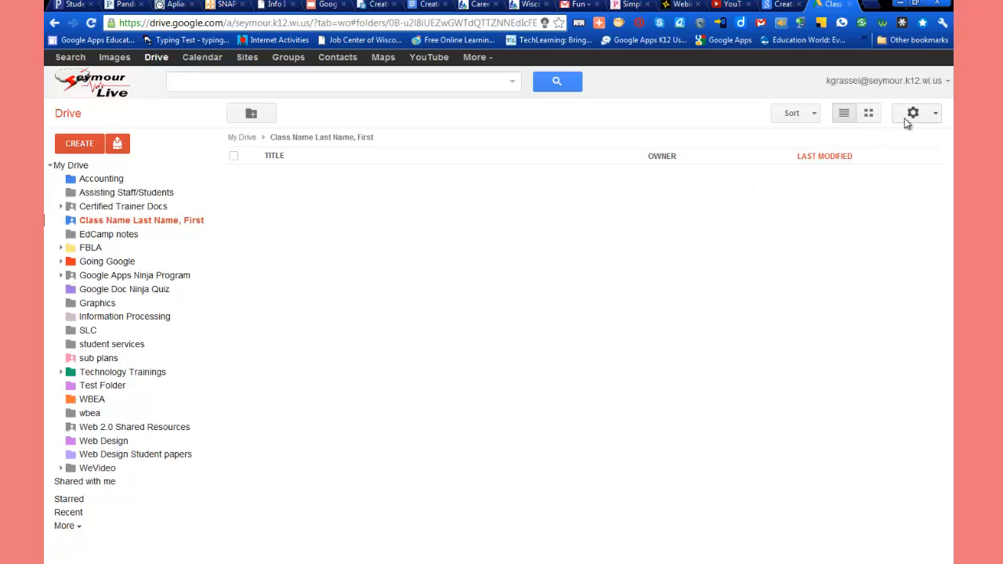
# Step: Review the upload settings for file conversion and for confirming settings before each upload
pyautogui.click(934, 112)
pyautogui.moveTo(833, 227)
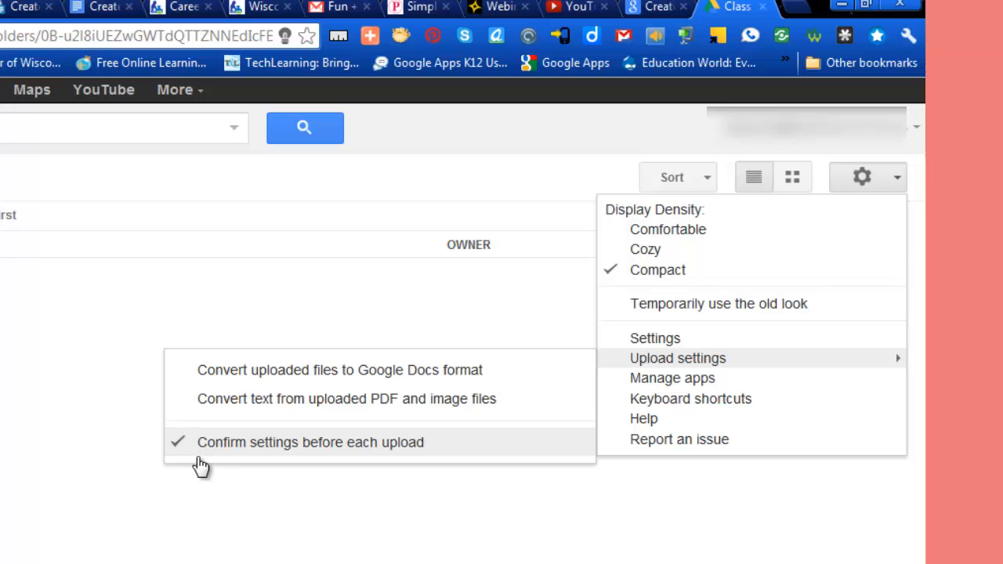
pyautogui.click(200, 460)
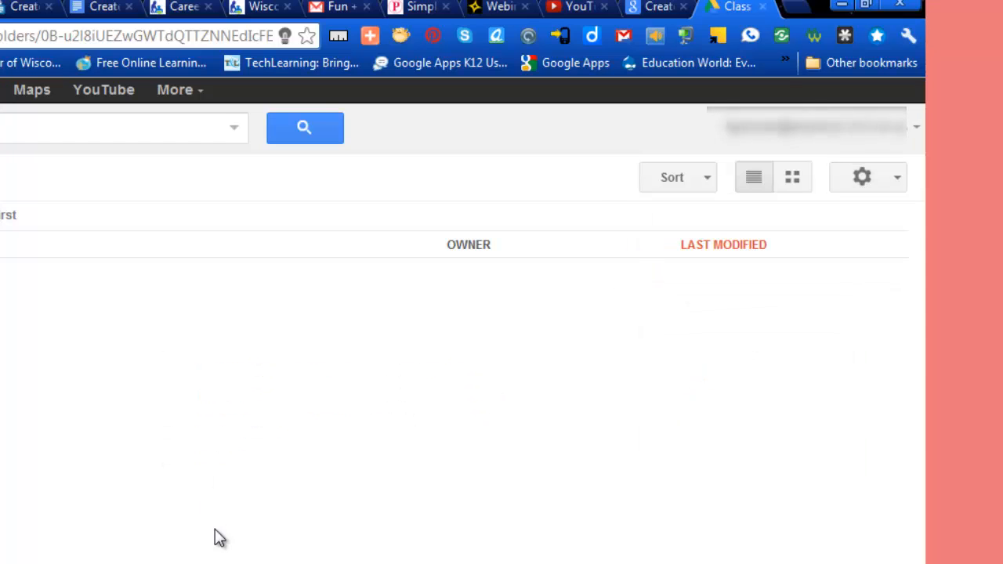
# Step: Shrink the browser window to expose the desktop and upload the chair1 .skp file to the shared class folder without conversion
pyautogui.click(866, 7)
pyautogui.moveTo(519, 24); pyautogui.dragTo(527, 39)
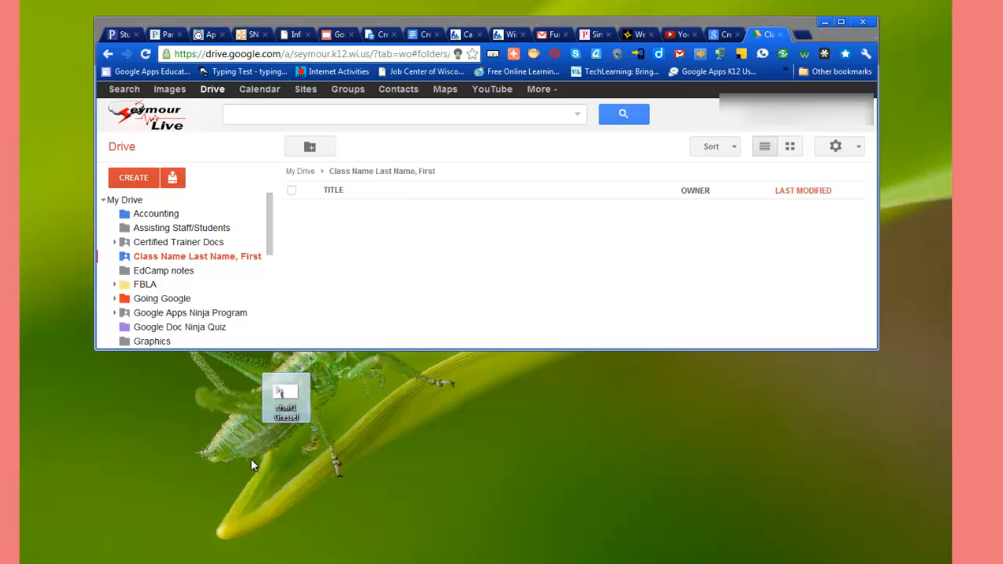
pyautogui.moveTo(286, 401); pyautogui.dragTo(389, 240)
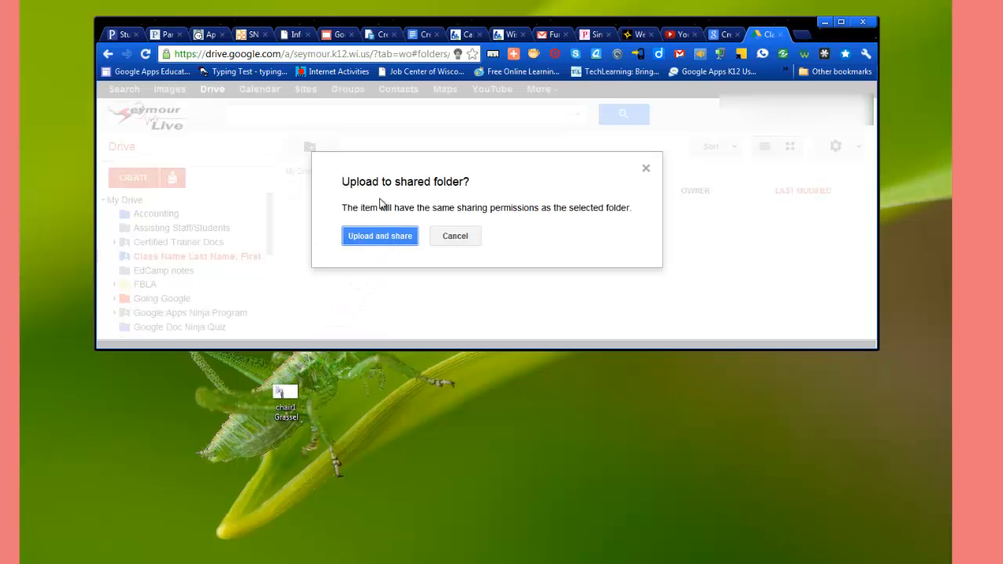
pyautogui.click(400, 238)
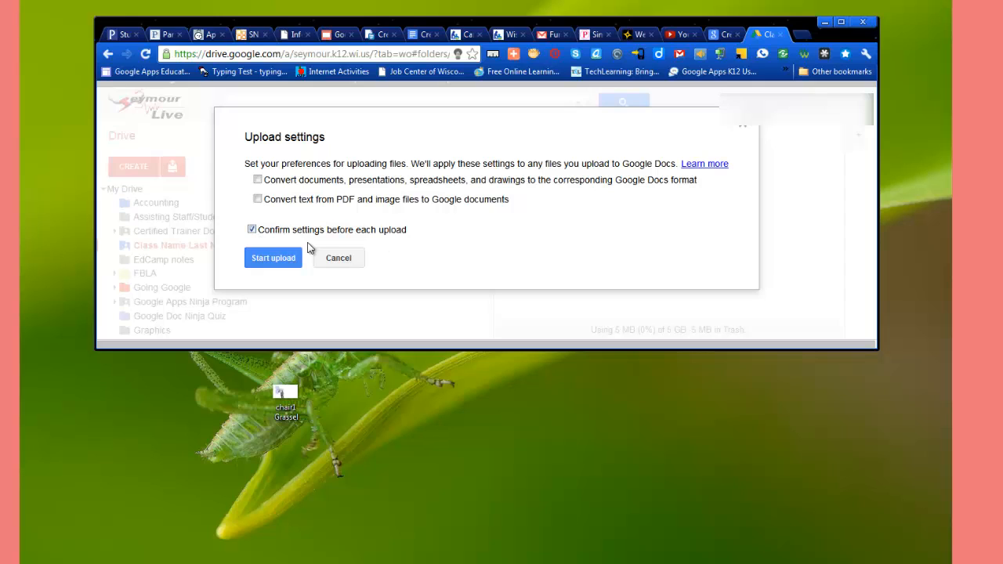
pyautogui.click(274, 258)
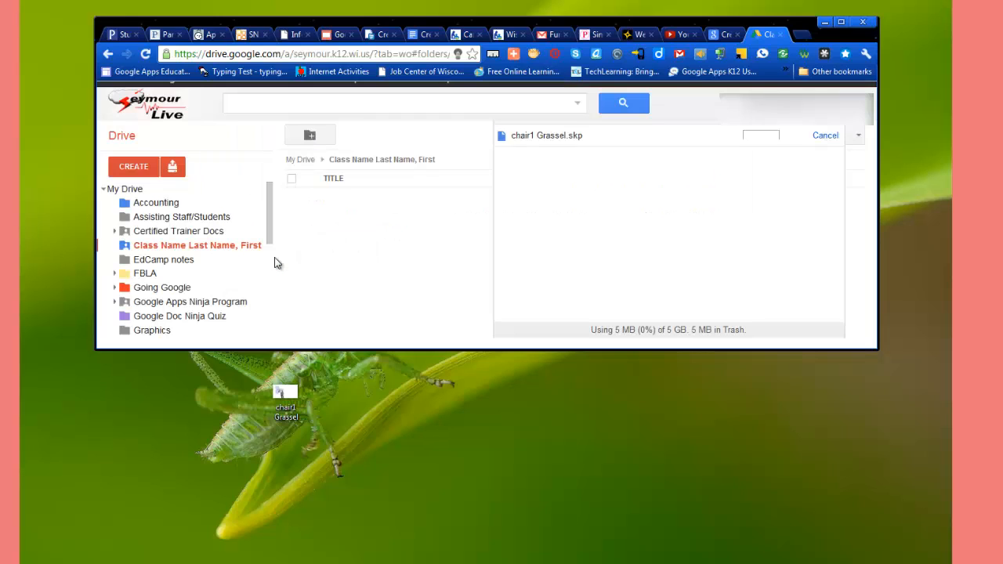
# Step: Maximize the browser window and dismiss the completed upload summary for the SketchUp file
pyautogui.click(840, 22)
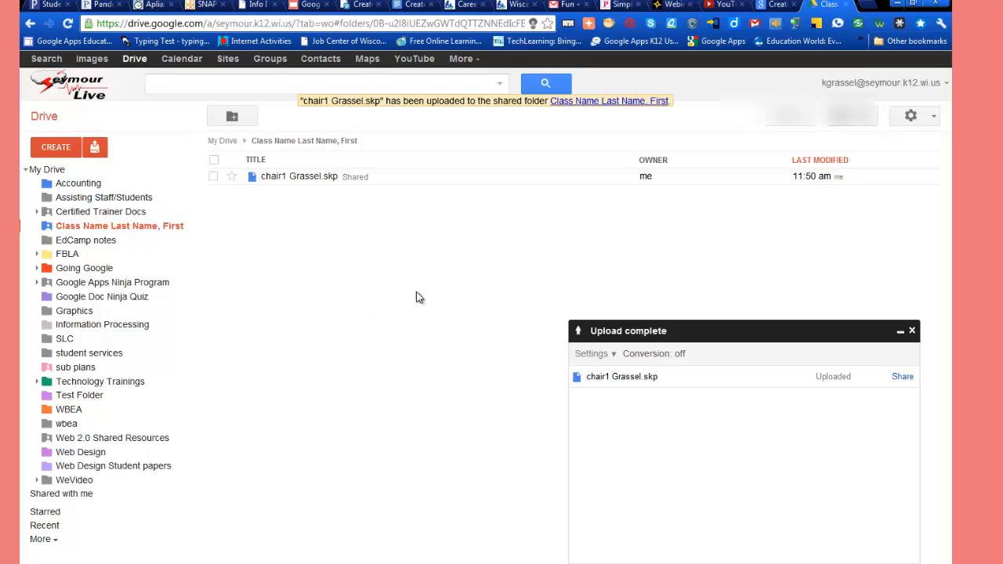
pyautogui.click(911, 331)
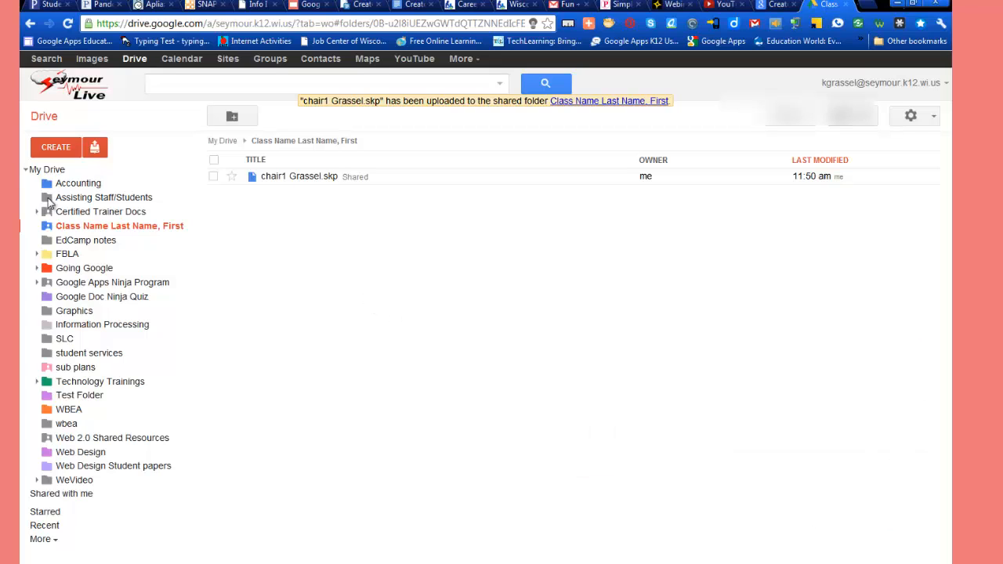
# Step: Create a new presentation in the "Class Name Last Name, First" folder, accept its shared permissions, and apply the Modern theme
pyautogui.click(59, 152)
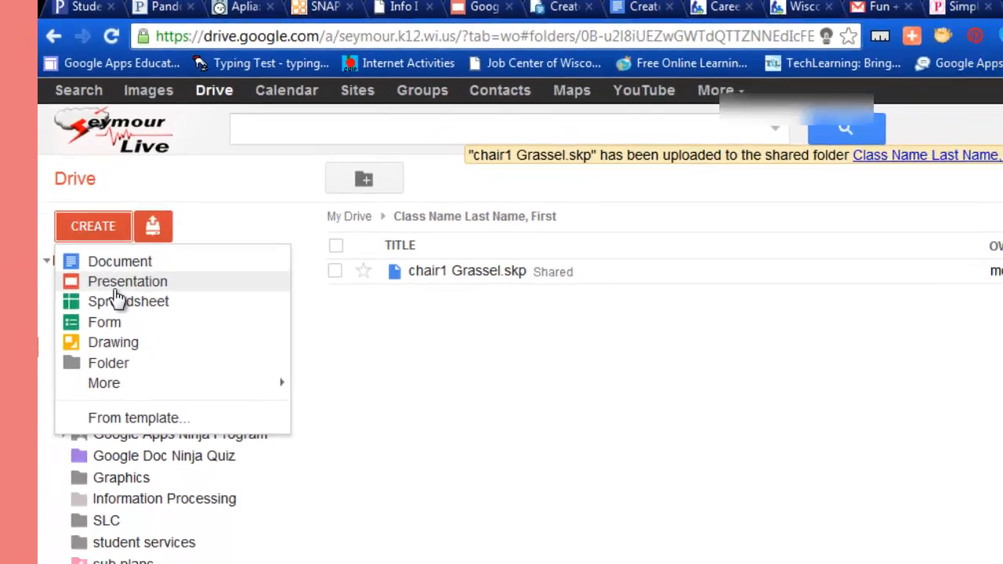
pyautogui.click(118, 283)
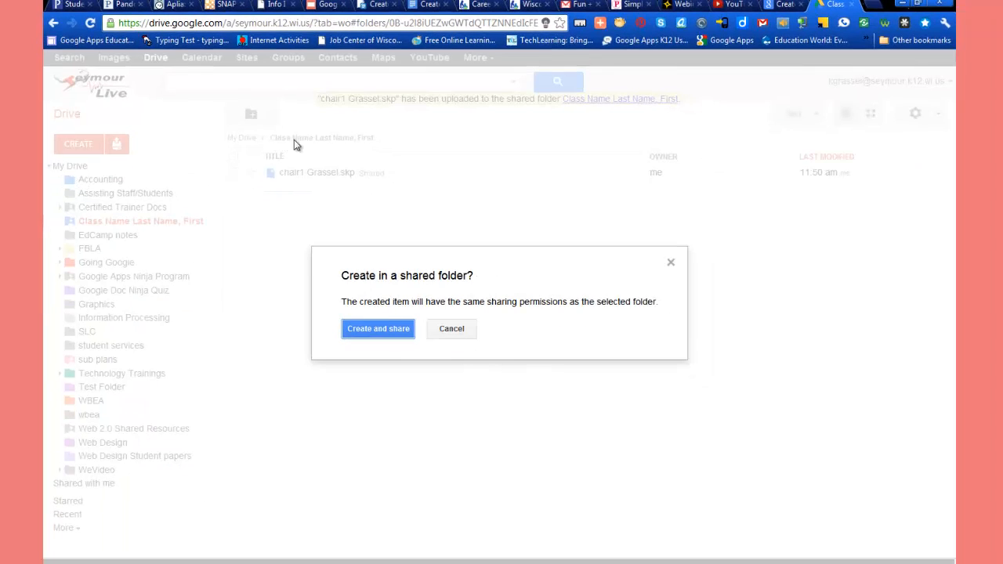
pyautogui.click(379, 332)
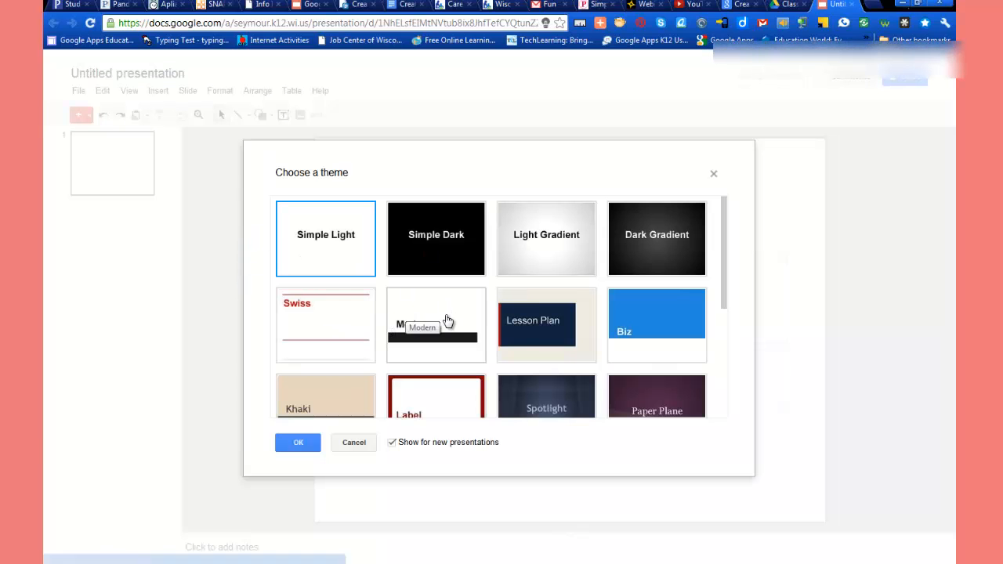
pyautogui.click(447, 322)
pyautogui.click(302, 445)
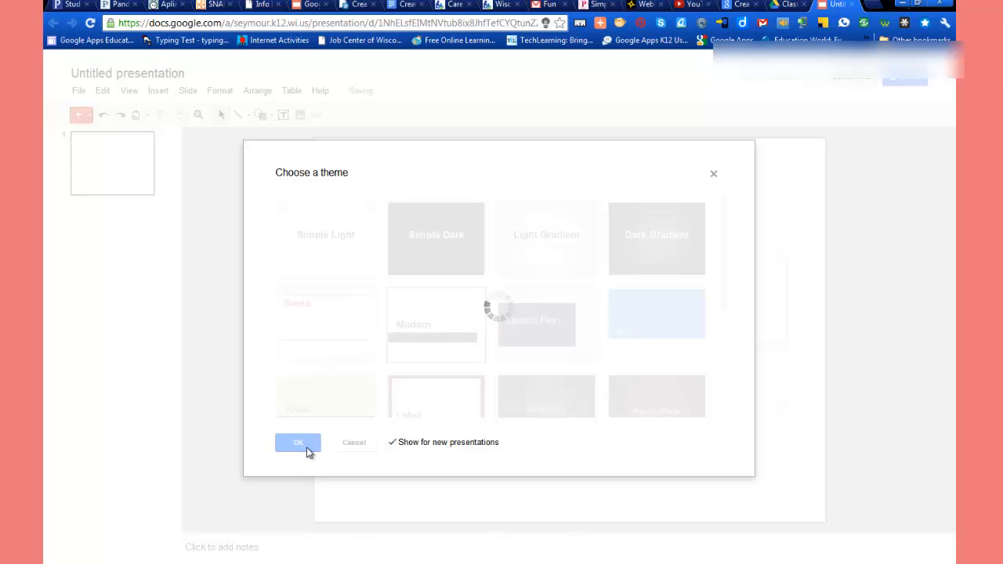